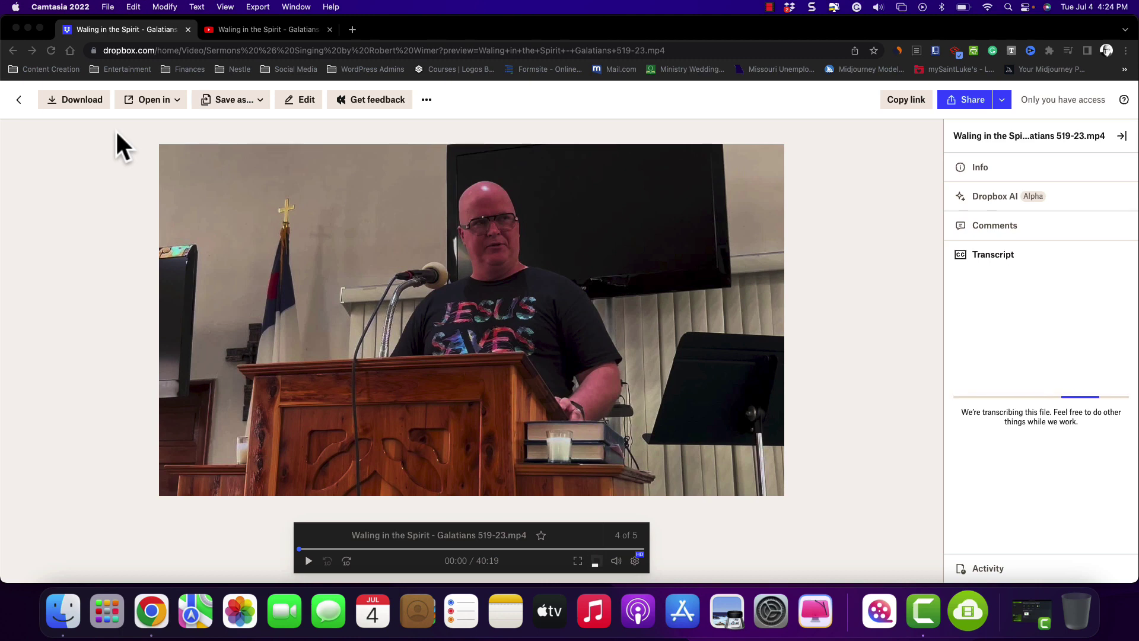
# Step: Close the video preview to return to the sermons folder listing
pyautogui.click(16, 111)
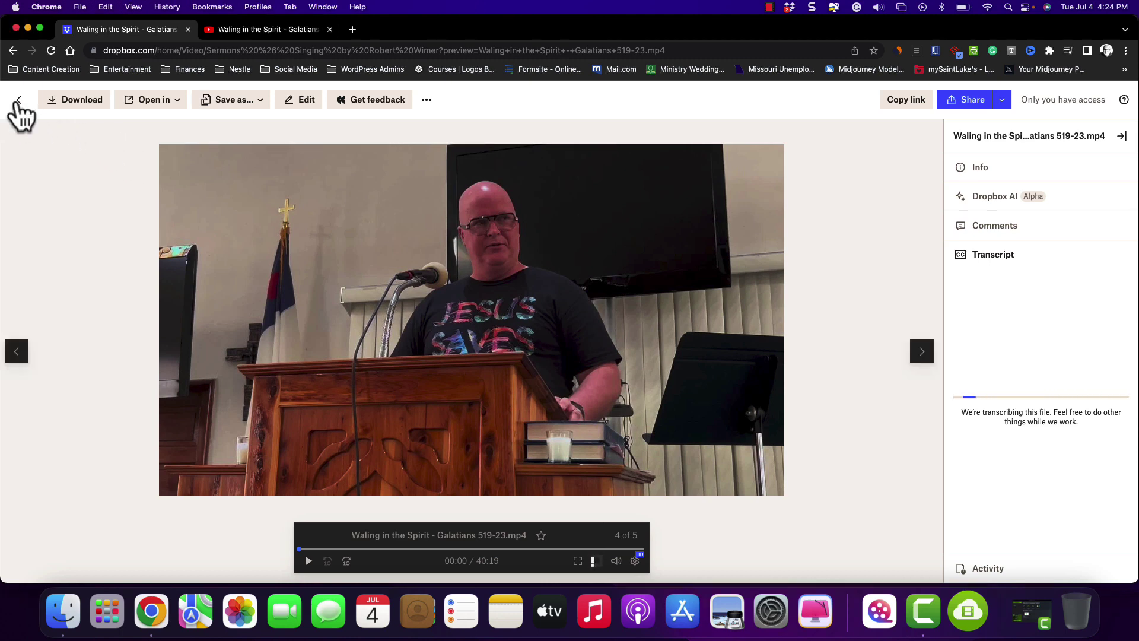
pyautogui.click(19, 101)
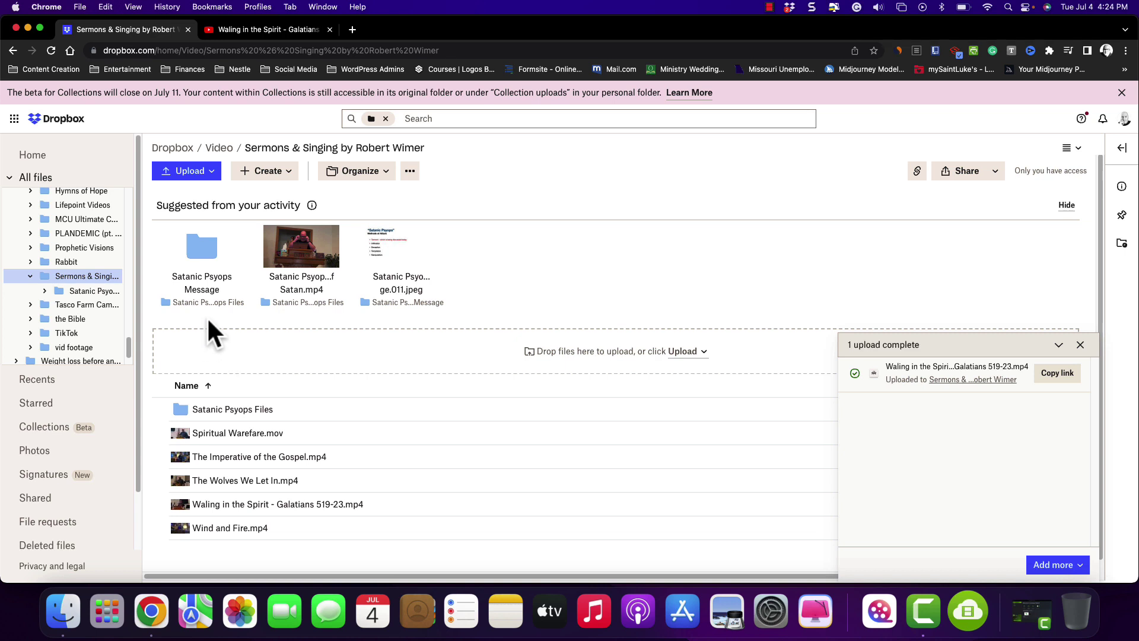
# Step: Open the 'Waling in the Spirit - Galatians 519-23.mp4' preview and start its transcript
pyautogui.click(238, 504)
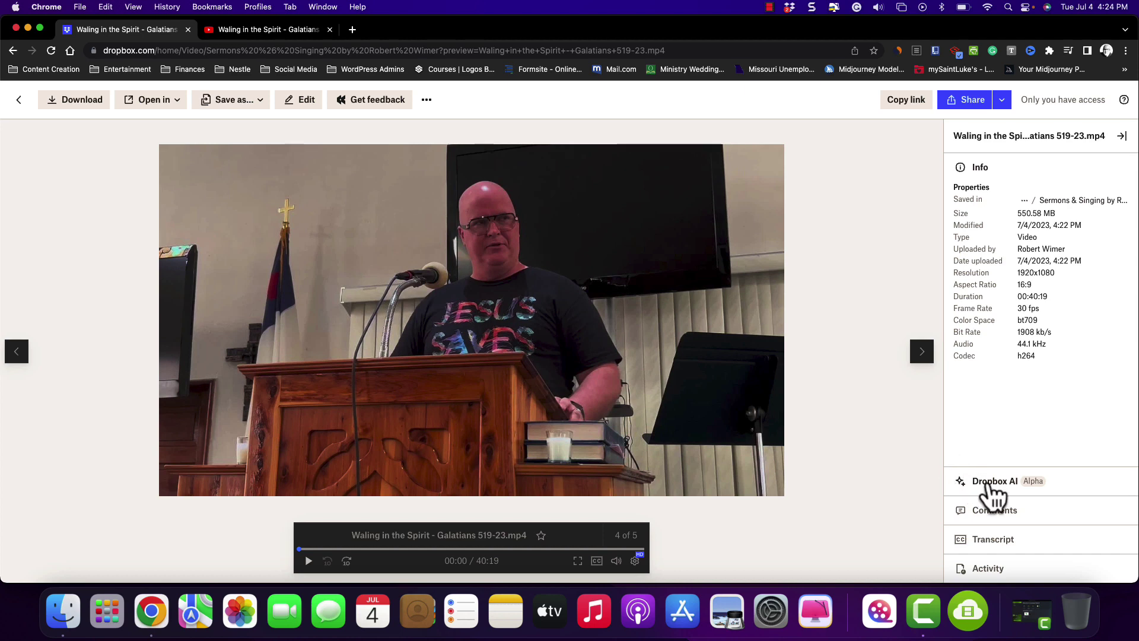
pyautogui.click(984, 540)
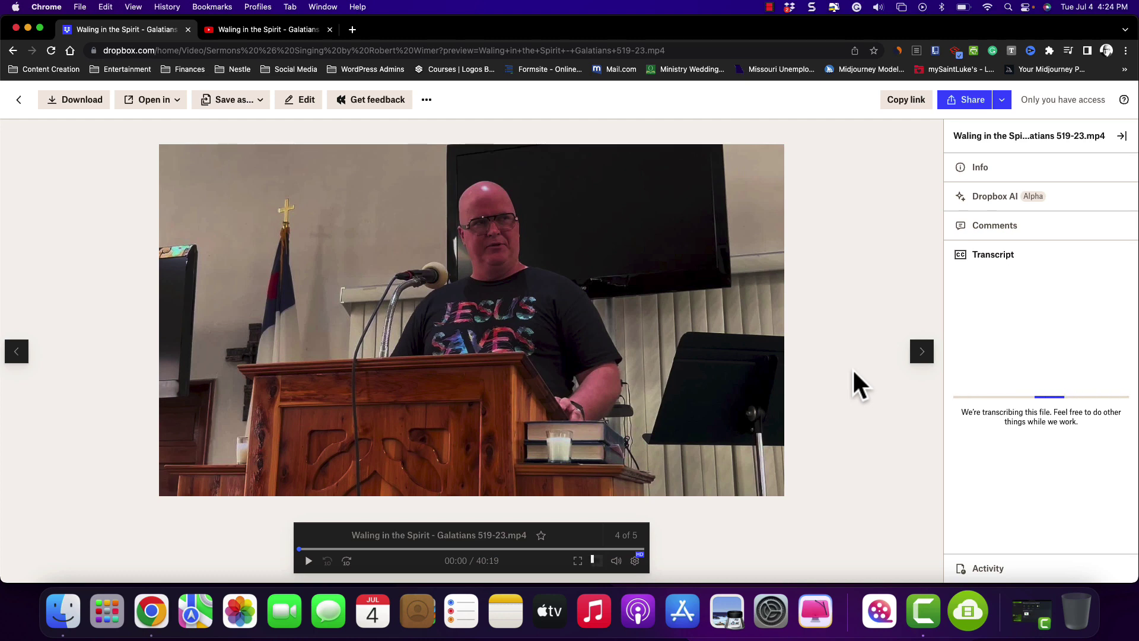
# Step: Open Dropbox AI for the sermon video while its transcript finishes generating
pyautogui.click(980, 196)
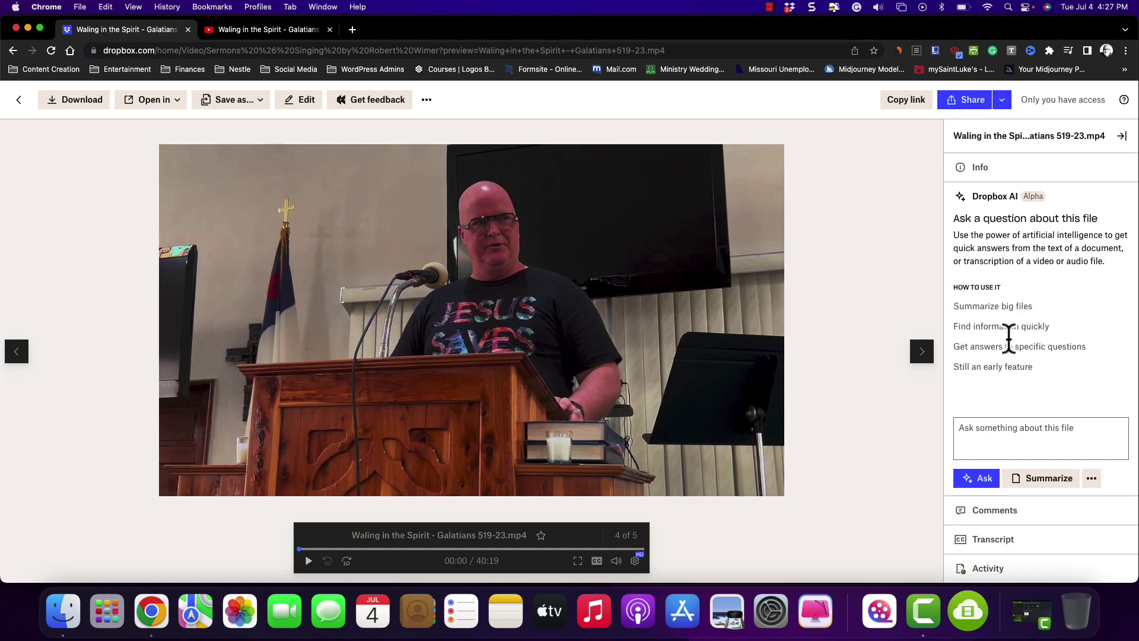
pyautogui.click(992, 540)
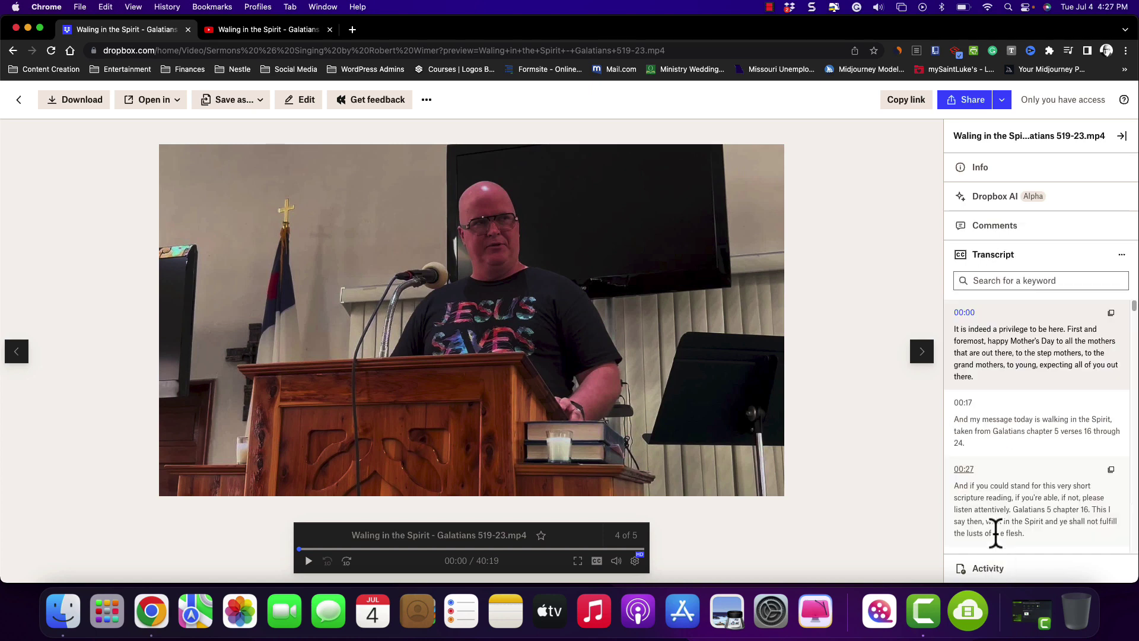
pyautogui.scroll(-3, 992, 392)
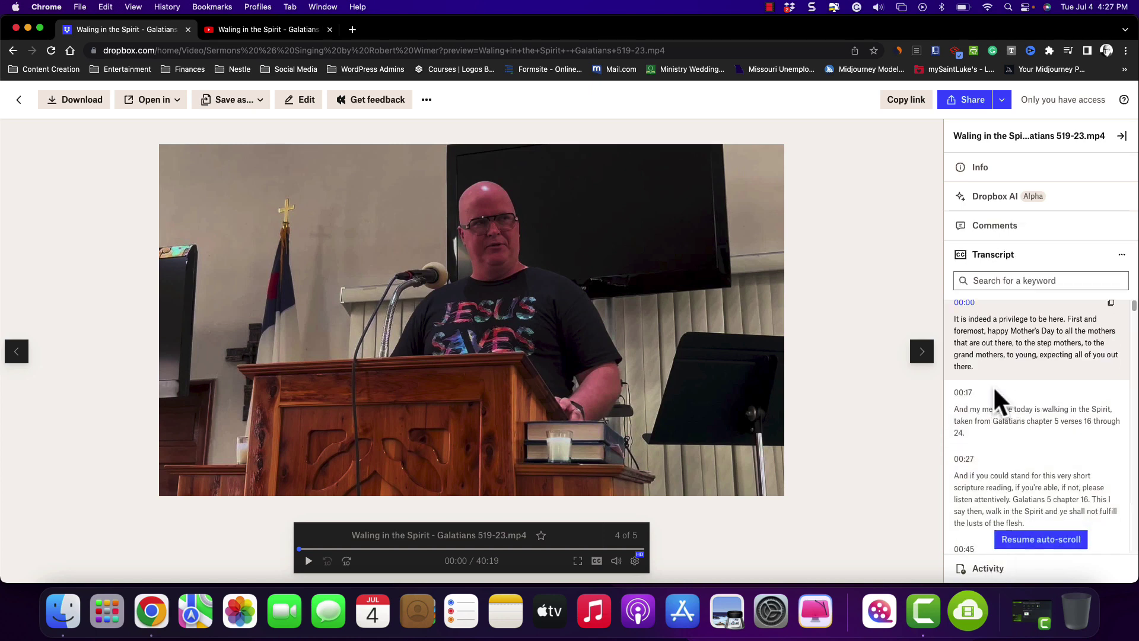
pyautogui.scroll(-10, 992, 386)
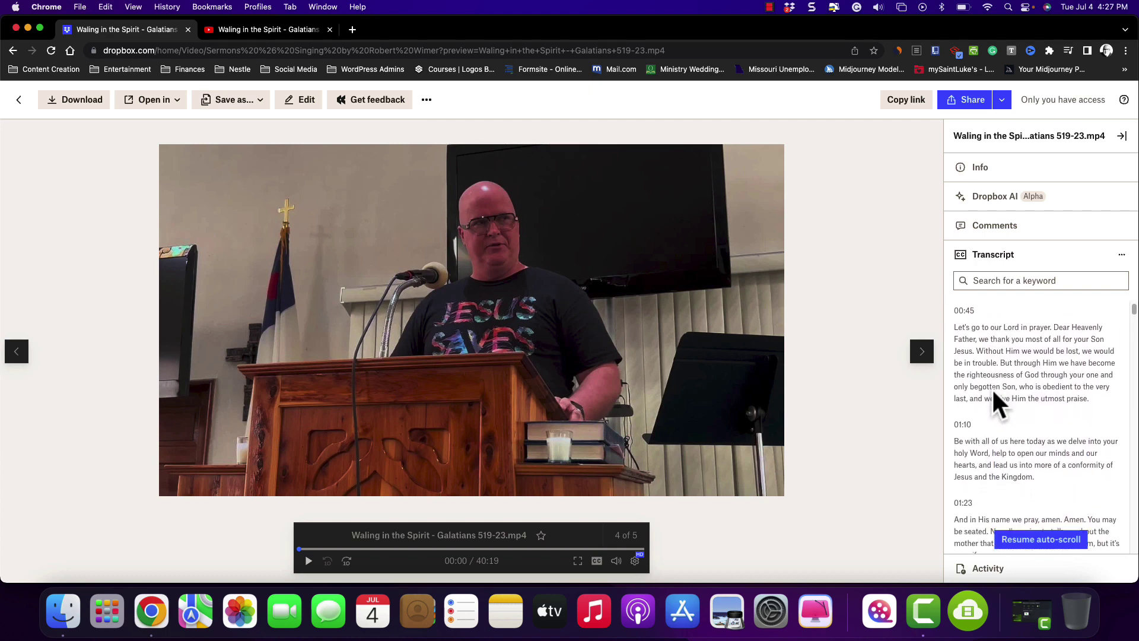
pyautogui.scroll(-10, 992, 387)
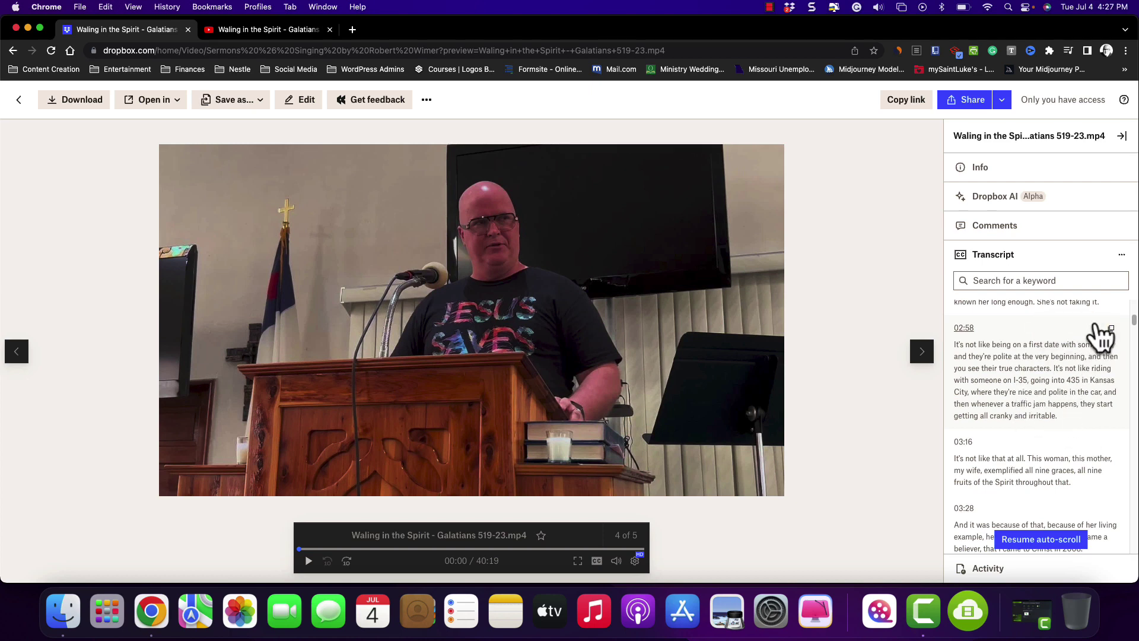
pyautogui.click(1121, 255)
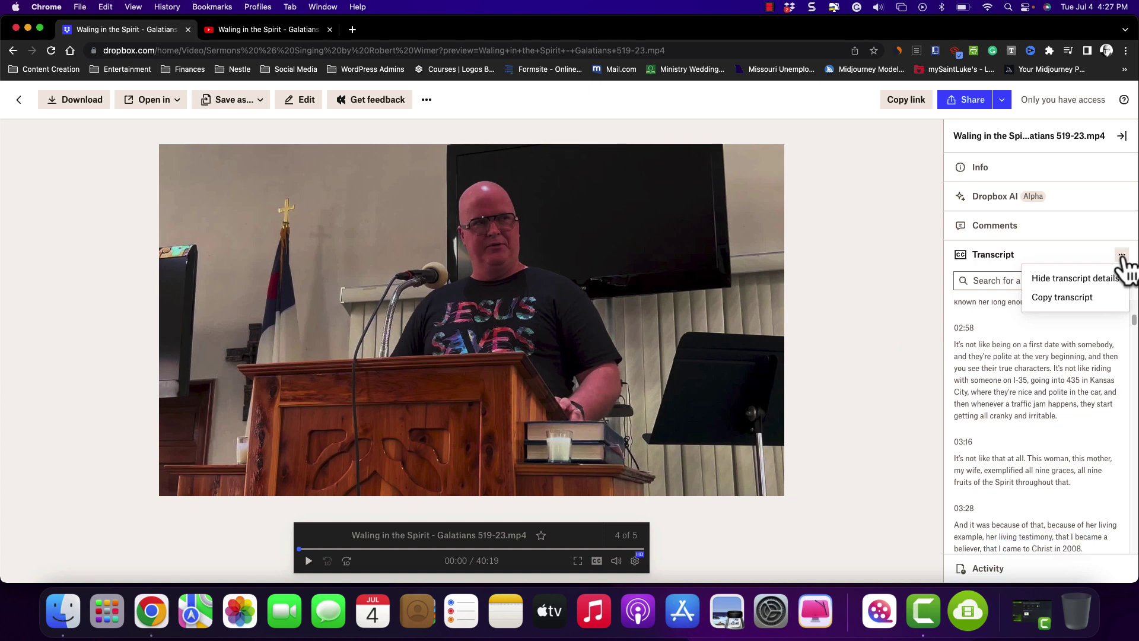
pyautogui.click(1121, 257)
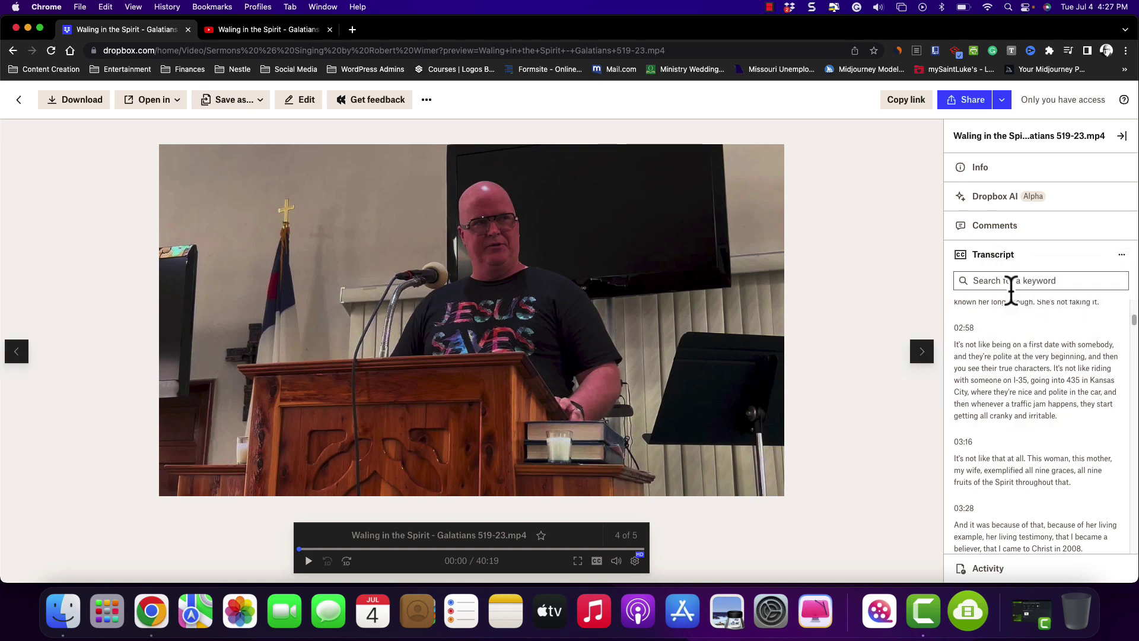
# Step: Switch the side panel from the transcript to the Dropbox AI section
pyautogui.click(992, 202)
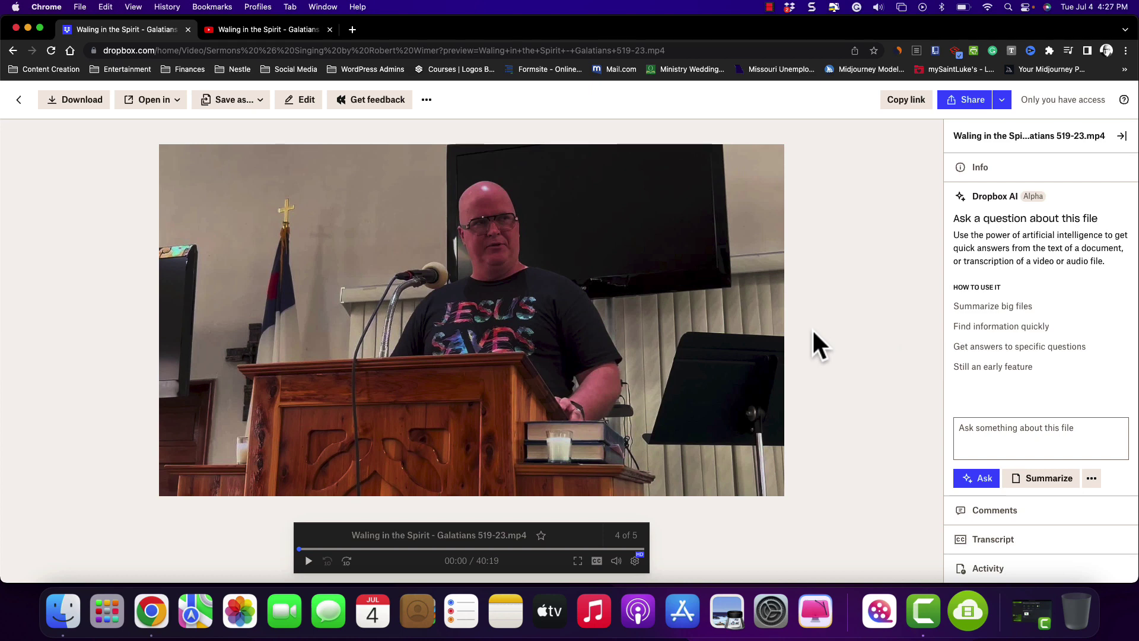
# Step: Generate a Dropbox AI summary of the sermon and scroll through it
pyautogui.click(1046, 480)
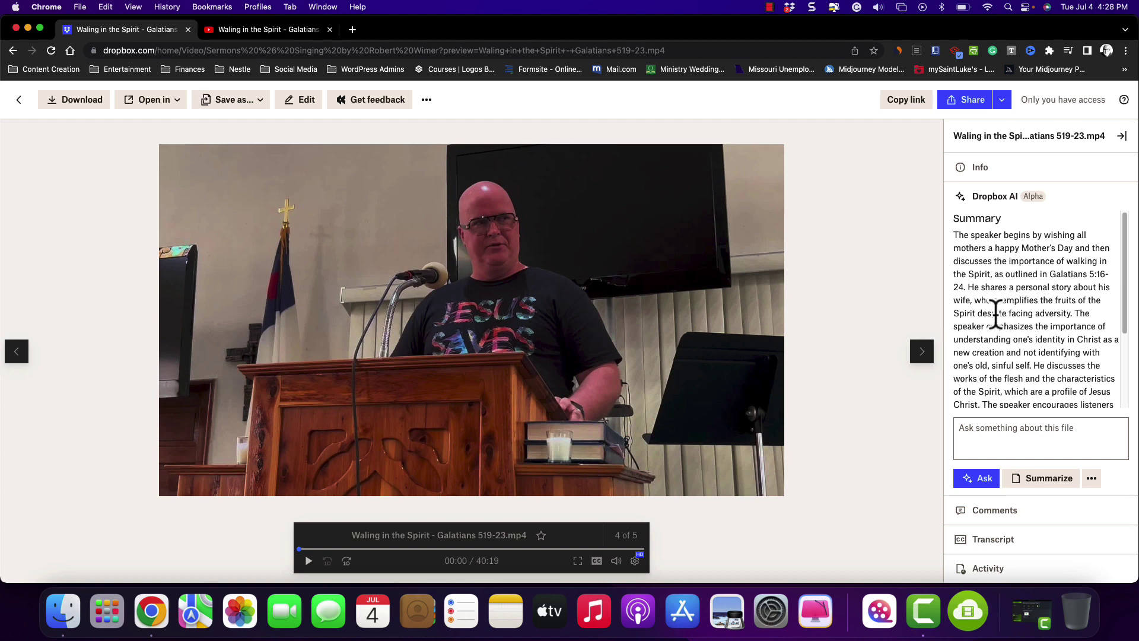
pyautogui.scroll(-1, 1000, 310)
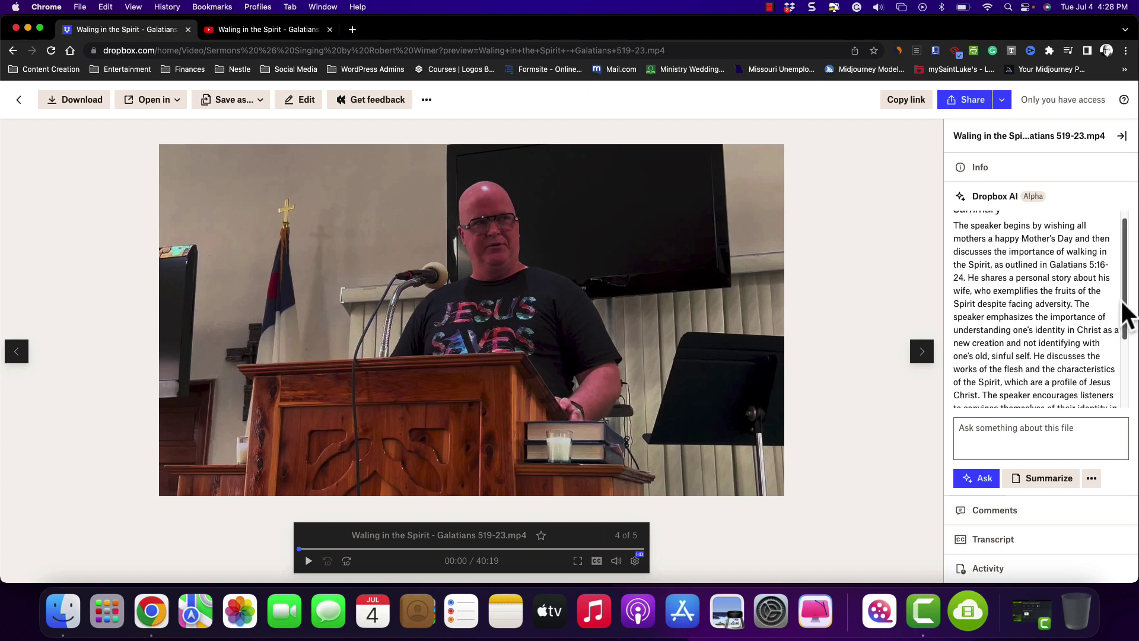
pyautogui.moveTo(1125, 314); pyautogui.dragTo(1119, 371)
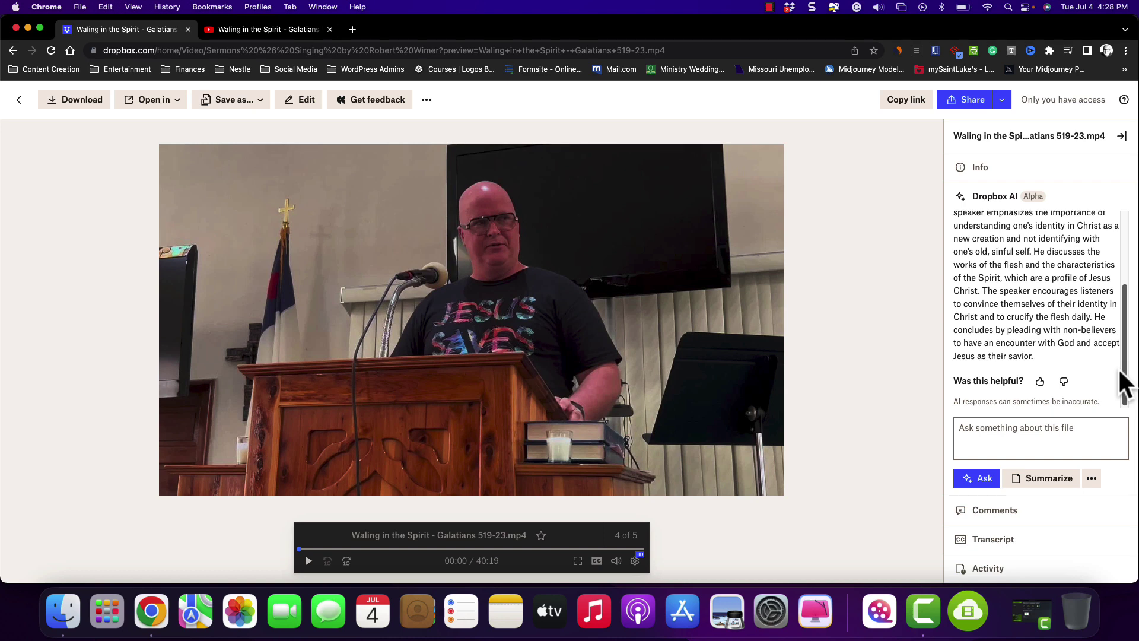
pyautogui.scroll(3, 1110, 347)
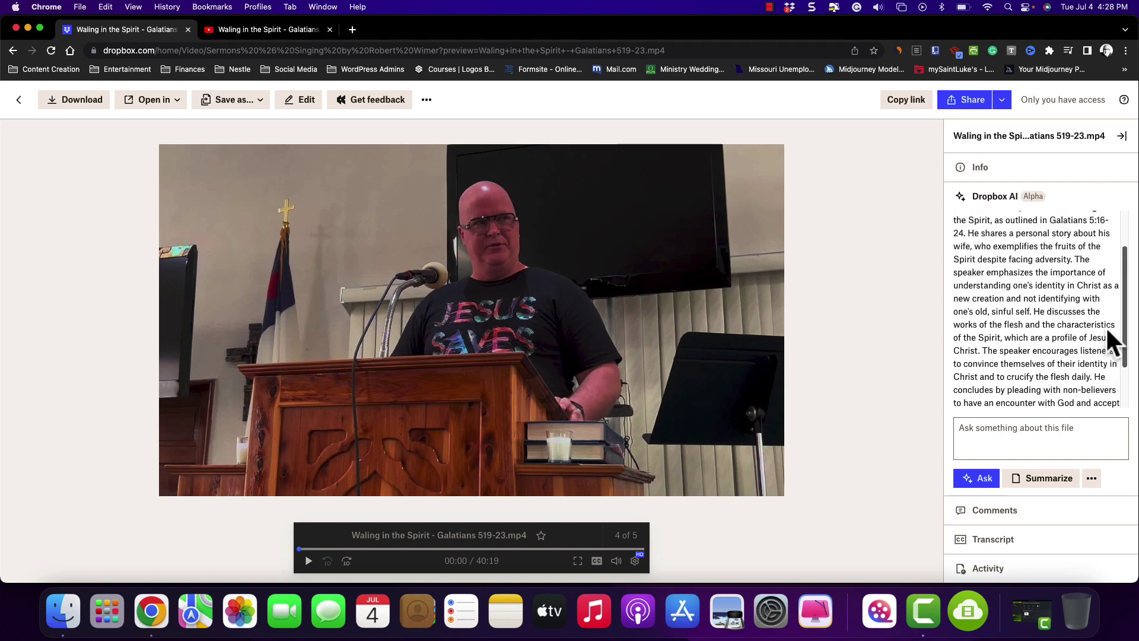
pyautogui.scroll(3, 1107, 322)
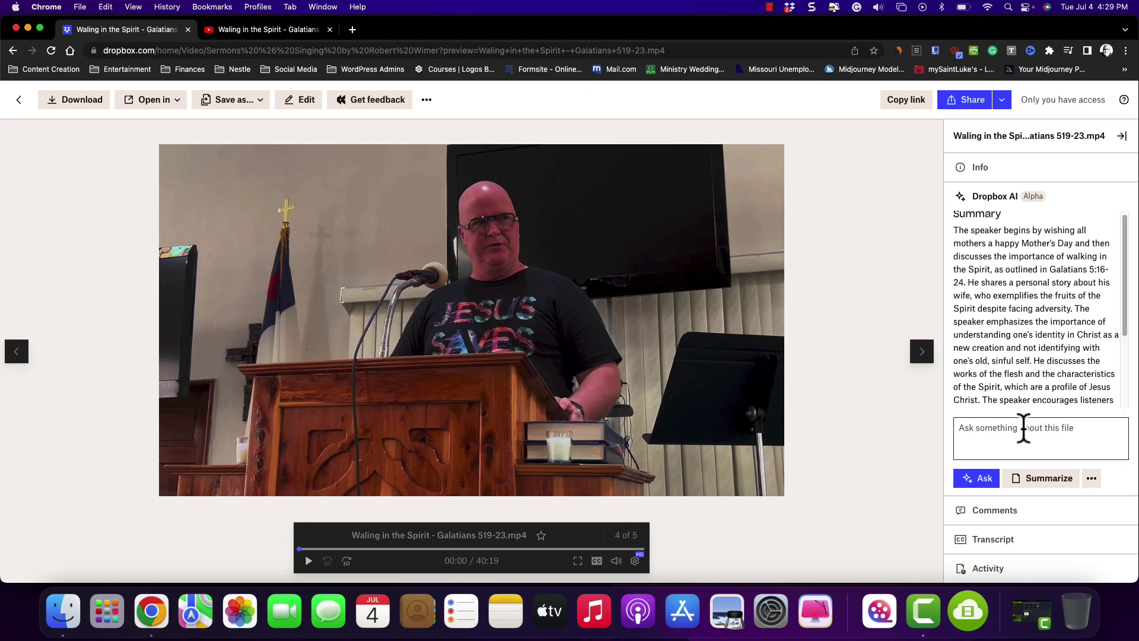
# Step: Ask Dropbox AI 'What is my identity in Jesus?' about the sermon
pyautogui.click(1017, 428)
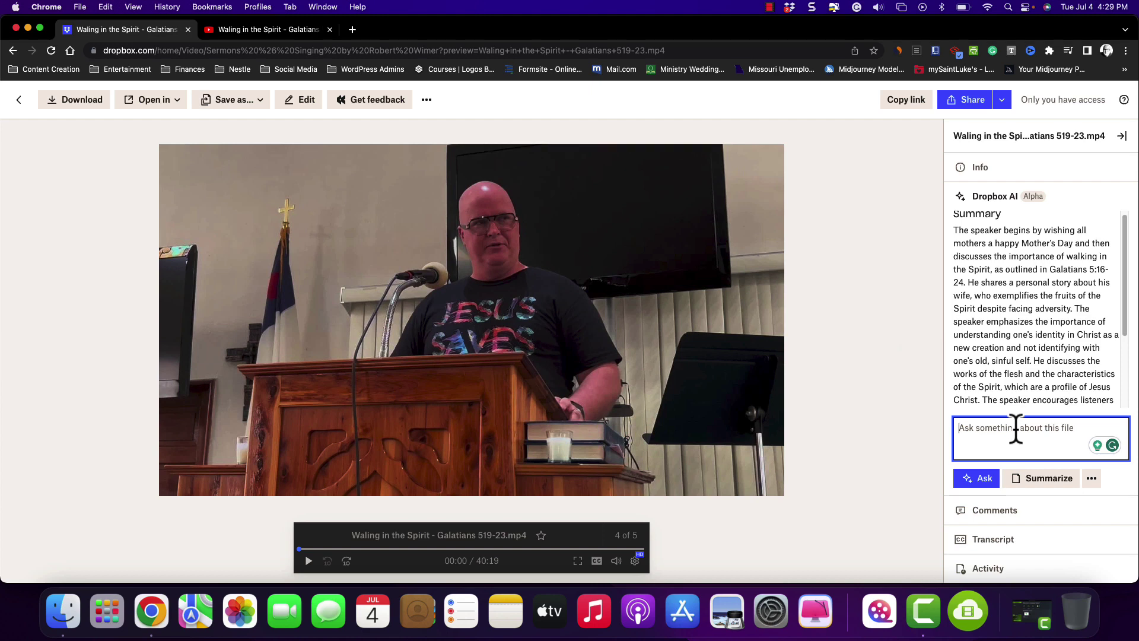
pyautogui.write('What is')
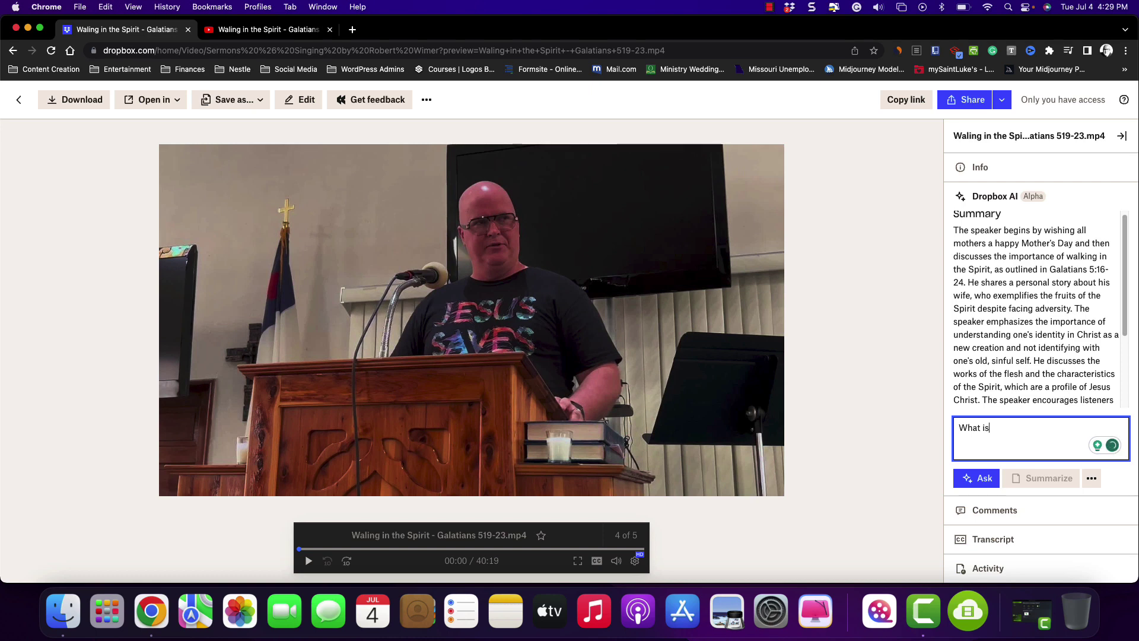
pyautogui.write(' my identity in Jesus?')
pyautogui.press('Return')
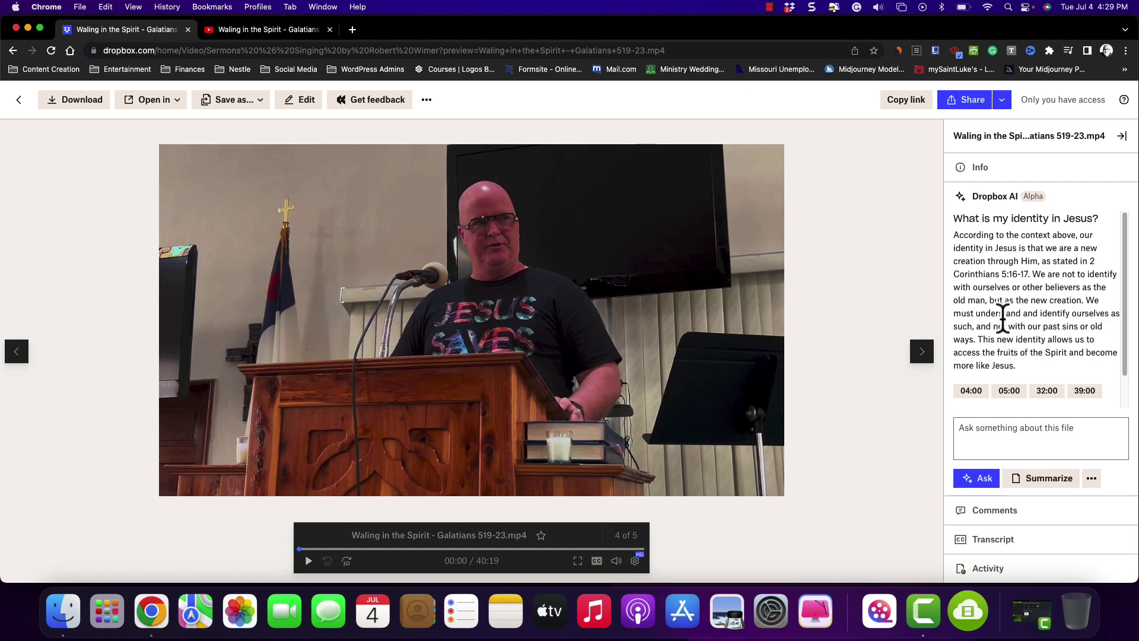
# Step: Play the sermon briefly from the cited 05:00 point, then jump to 32:00
pyautogui.scroll(-2, 1001, 321)
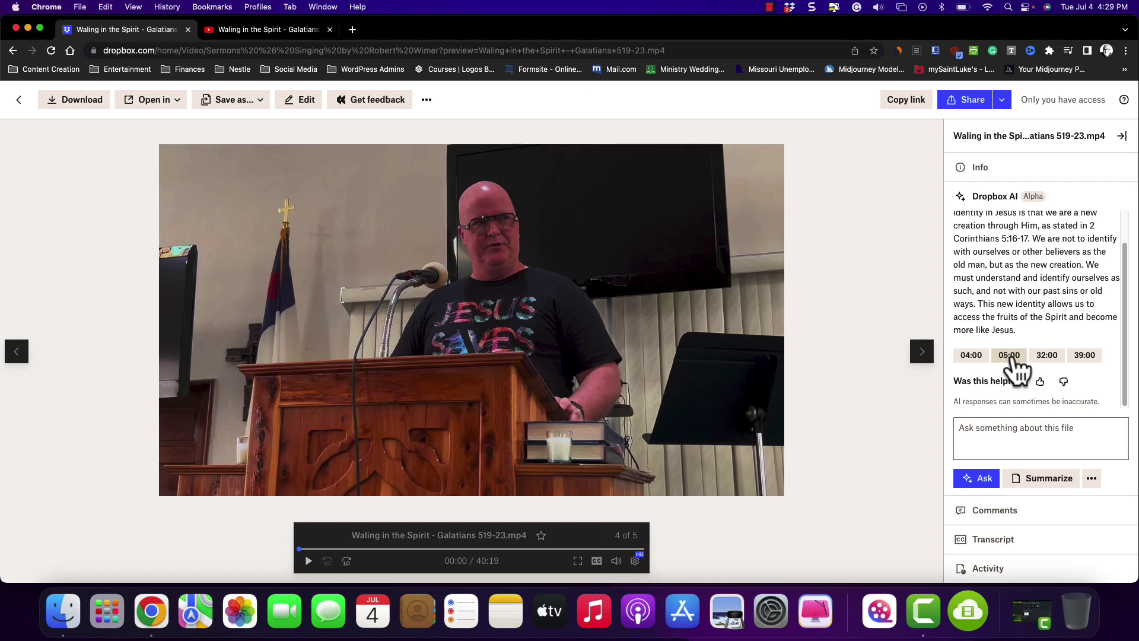
pyautogui.click(1016, 359)
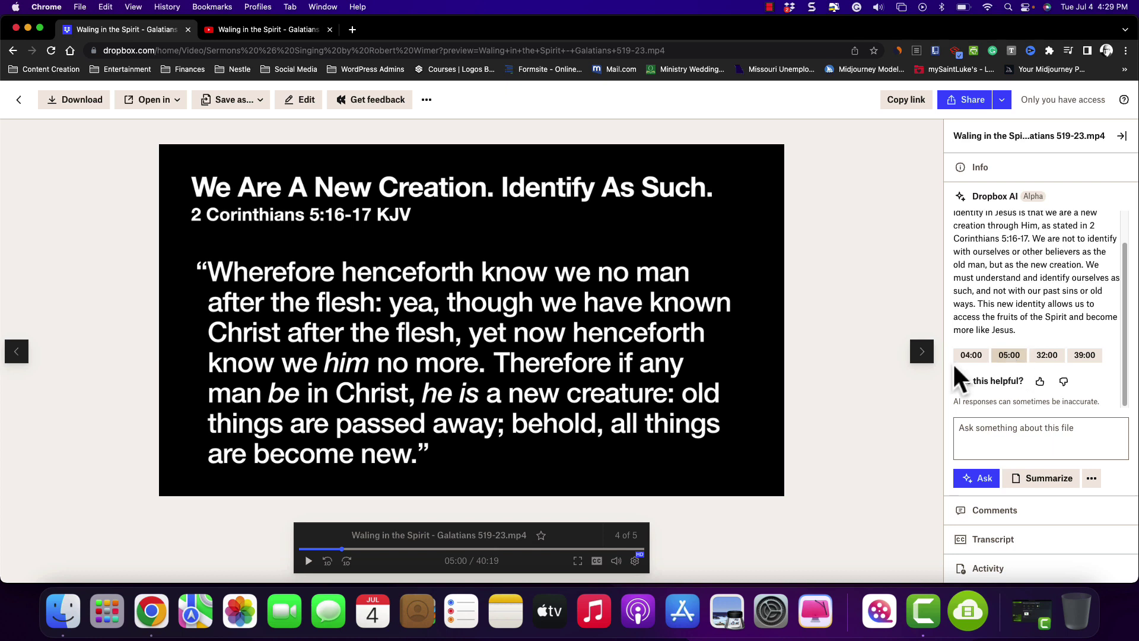
pyautogui.click(494, 334)
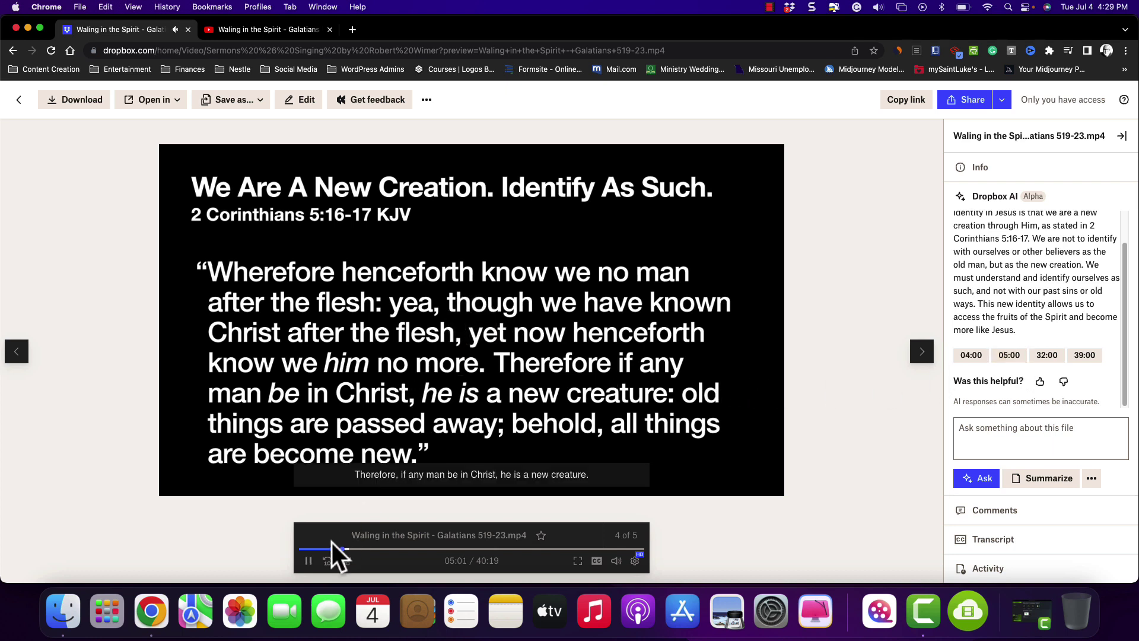
pyautogui.click(308, 561)
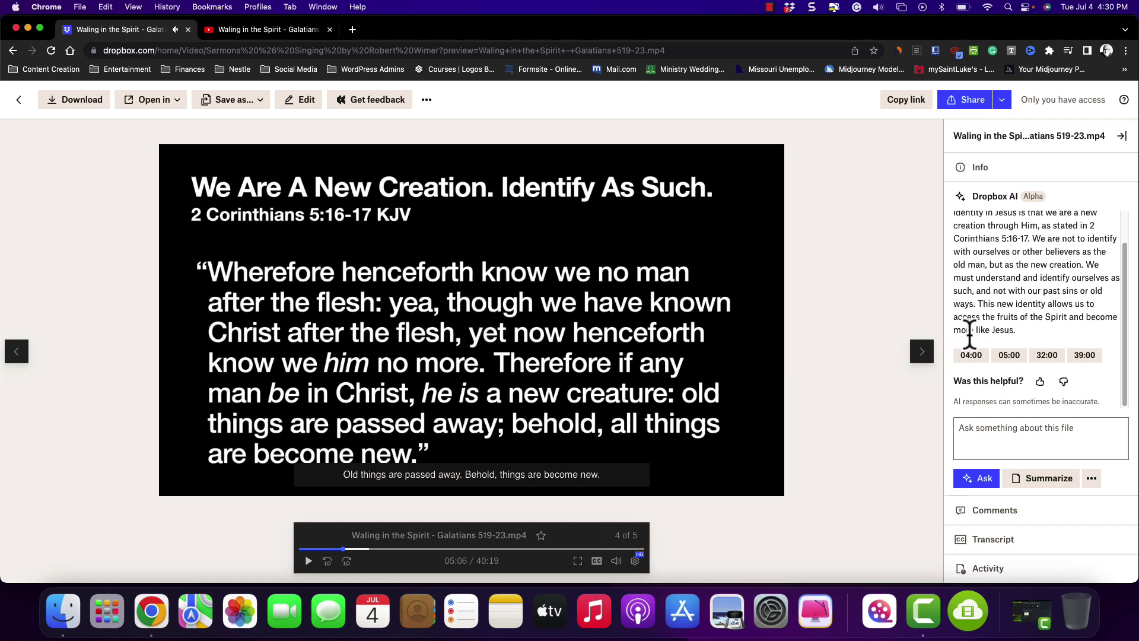
pyautogui.click(1050, 362)
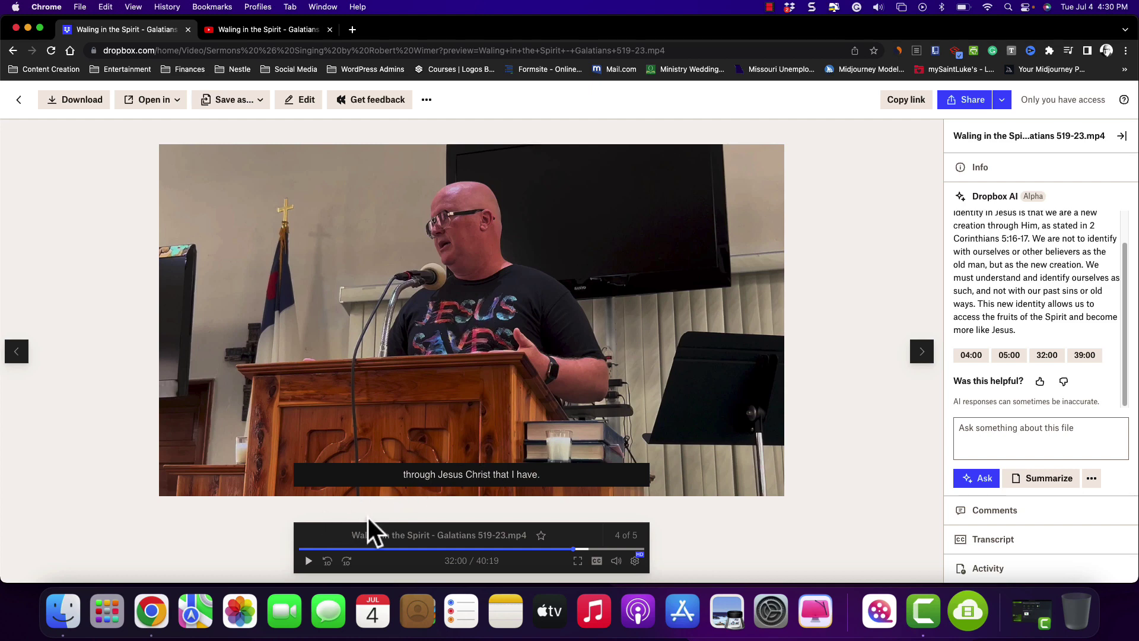
# Step: Play from 32:00, pause at 32:14, and show the timestamped transcript
pyautogui.click(308, 562)
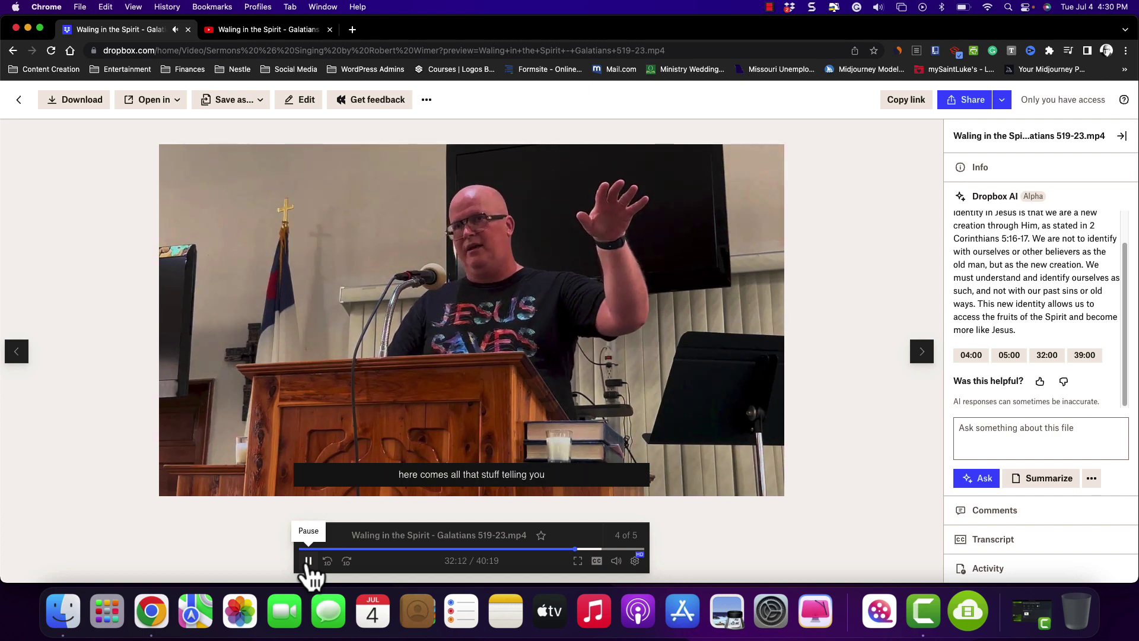
pyautogui.click(309, 561)
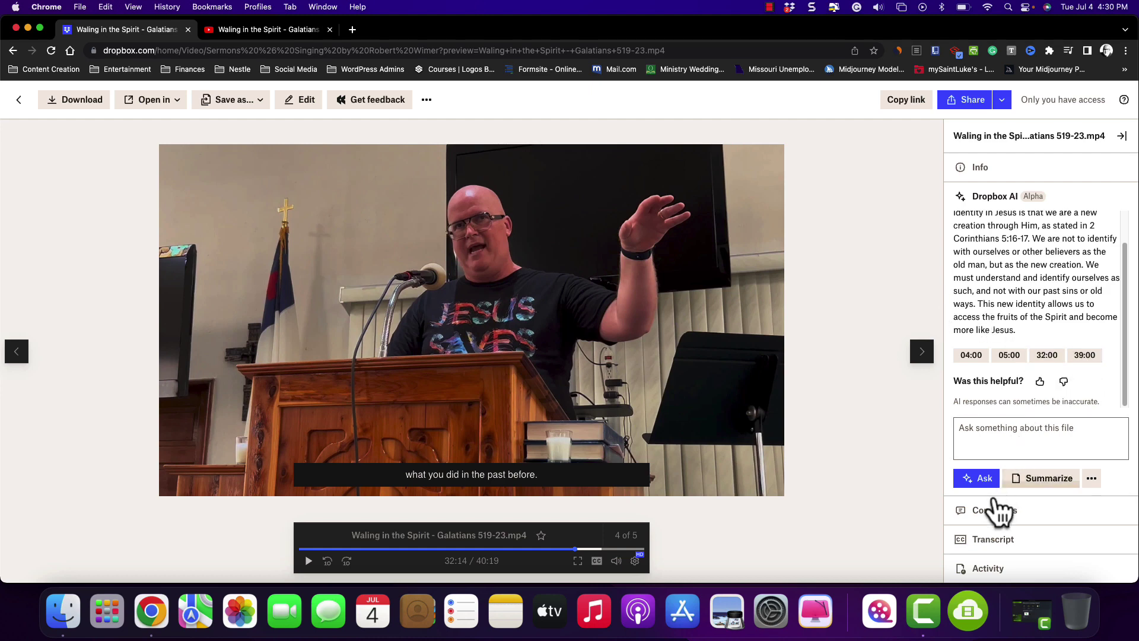
pyautogui.click(992, 539)
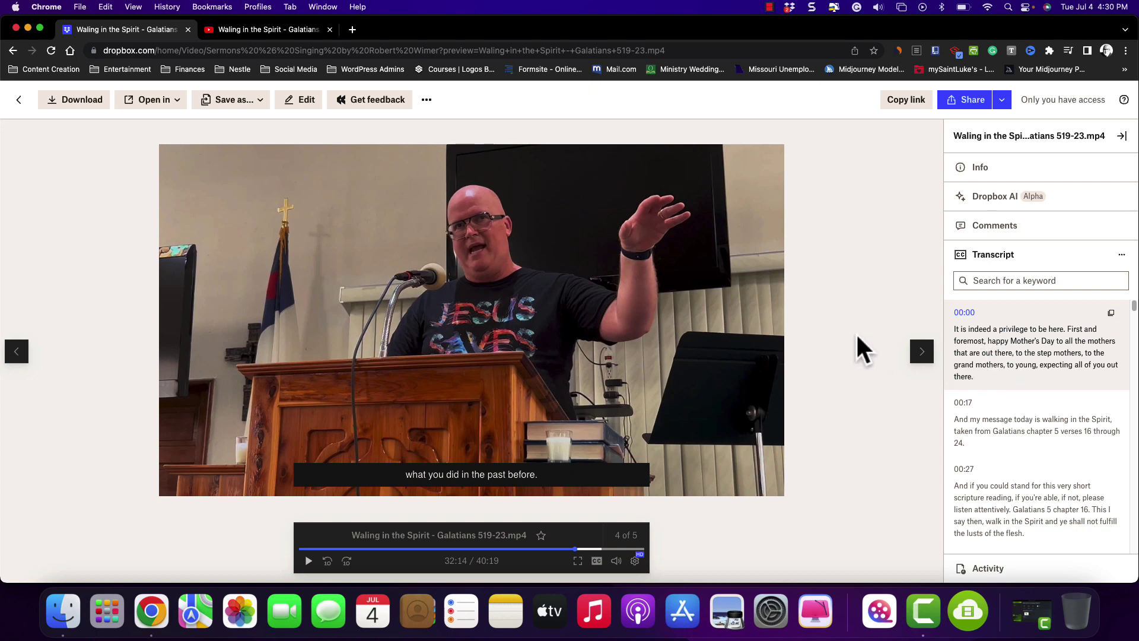
# Step: Switch the side panel back to the Dropbox AI section
pyautogui.click(1012, 198)
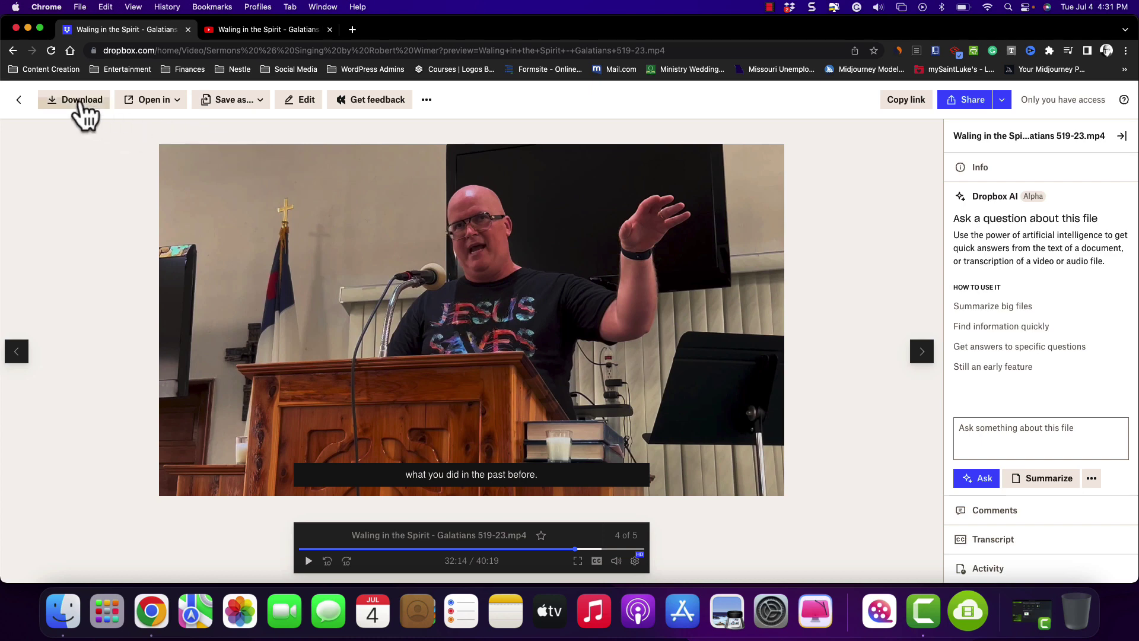
# Step: Close the preview, go up through Video to Dropbox home, and dismiss the upload notice
pyautogui.click(19, 100)
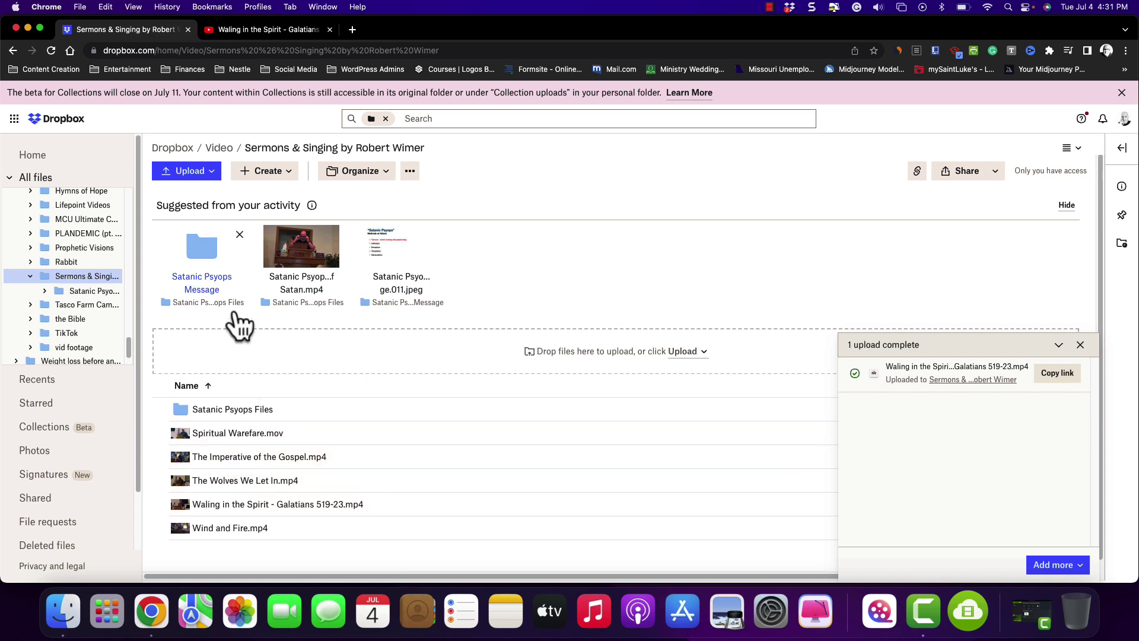
pyautogui.click(219, 148)
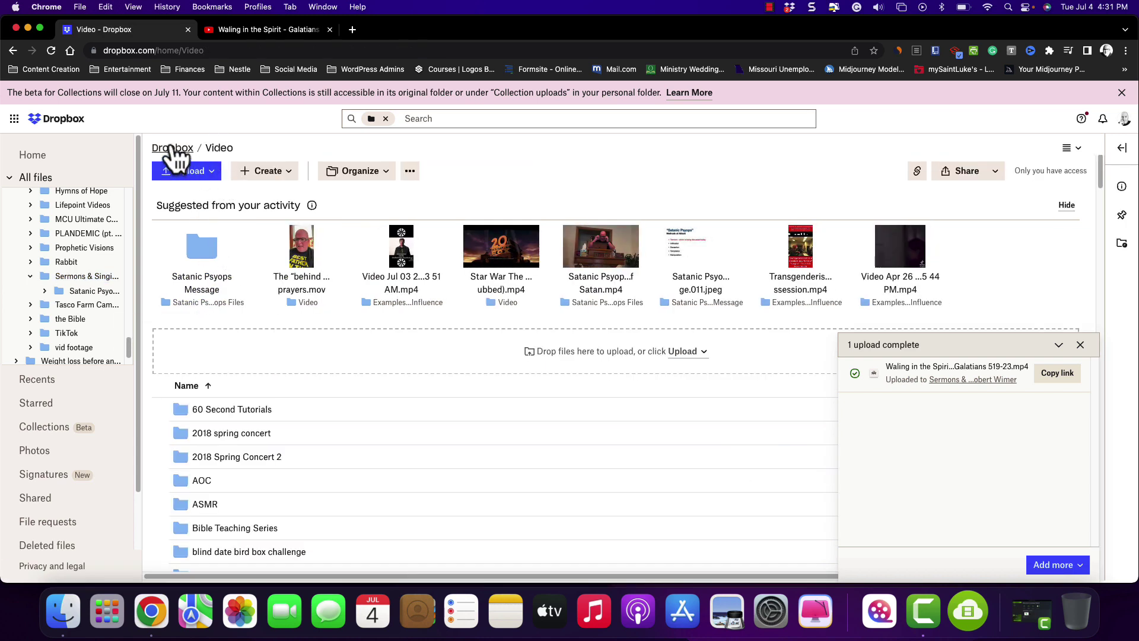
pyautogui.click(172, 150)
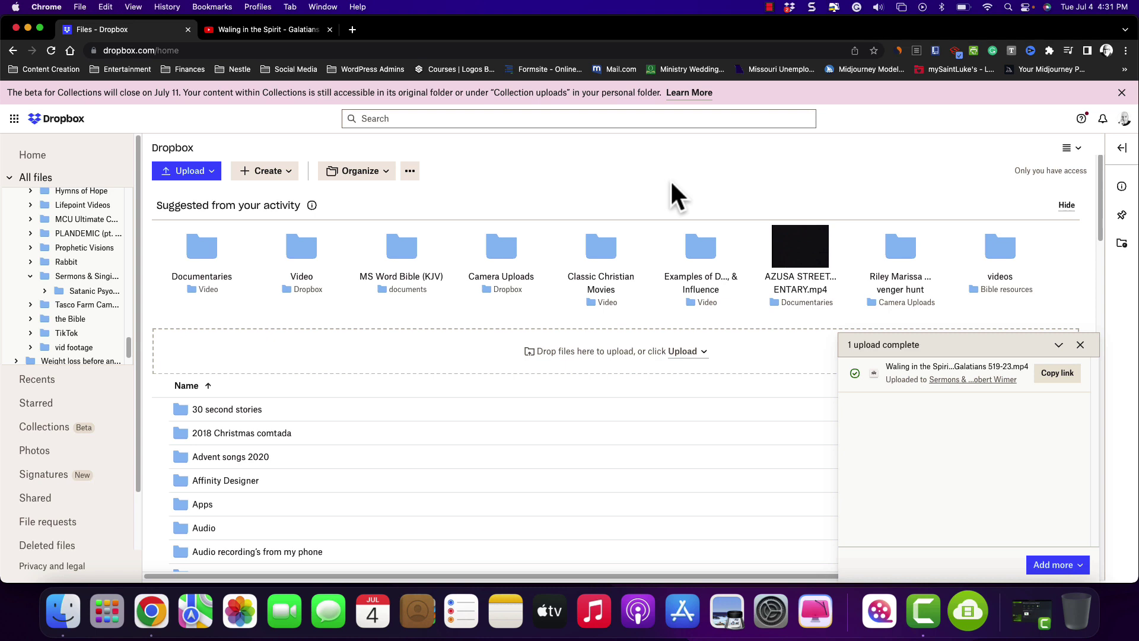
pyautogui.click(1080, 344)
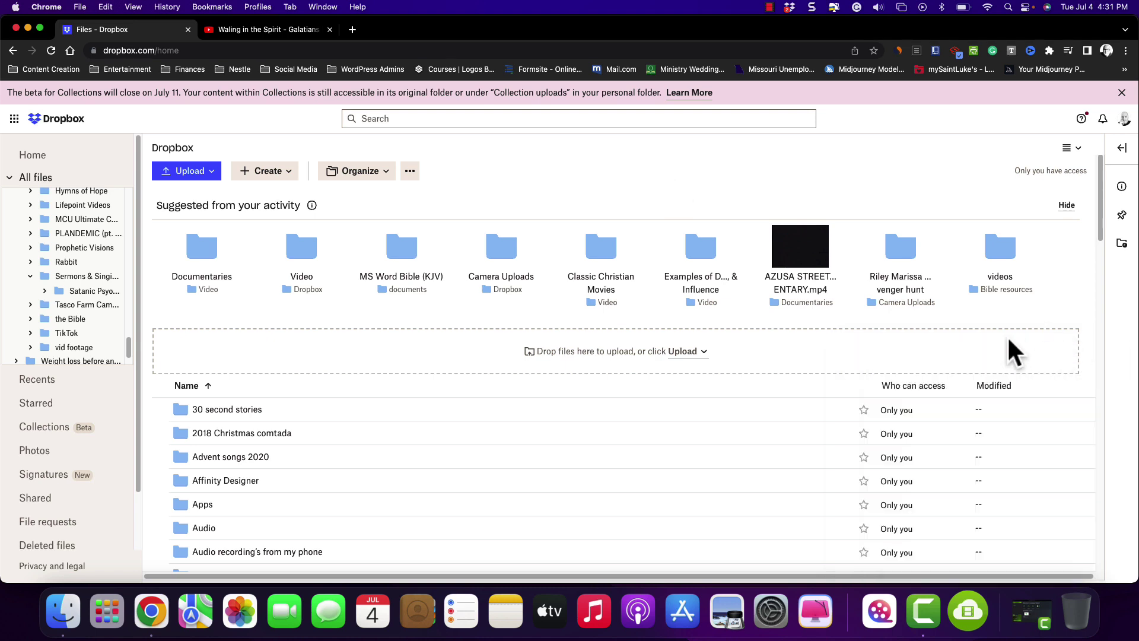